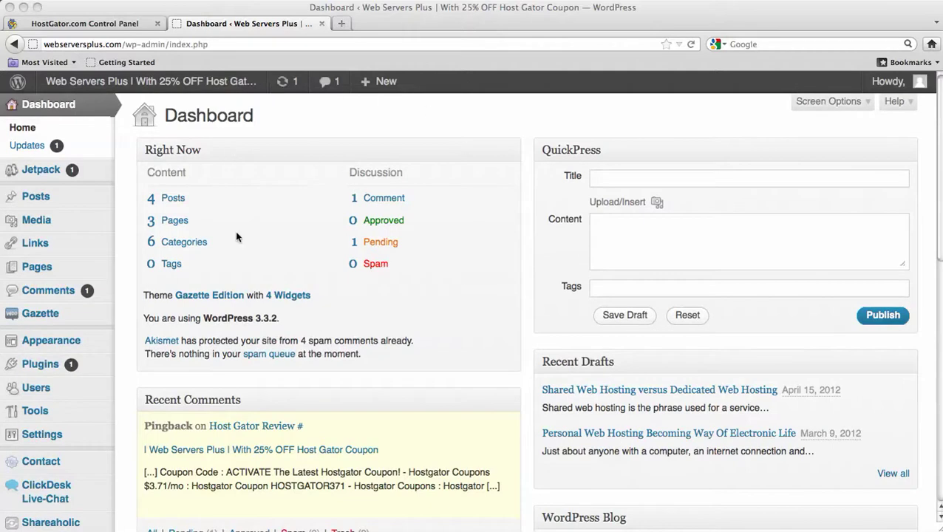
# - Open the page for adding new plugins and search for "google font"
pyautogui.scroll(-2, 68, 348)
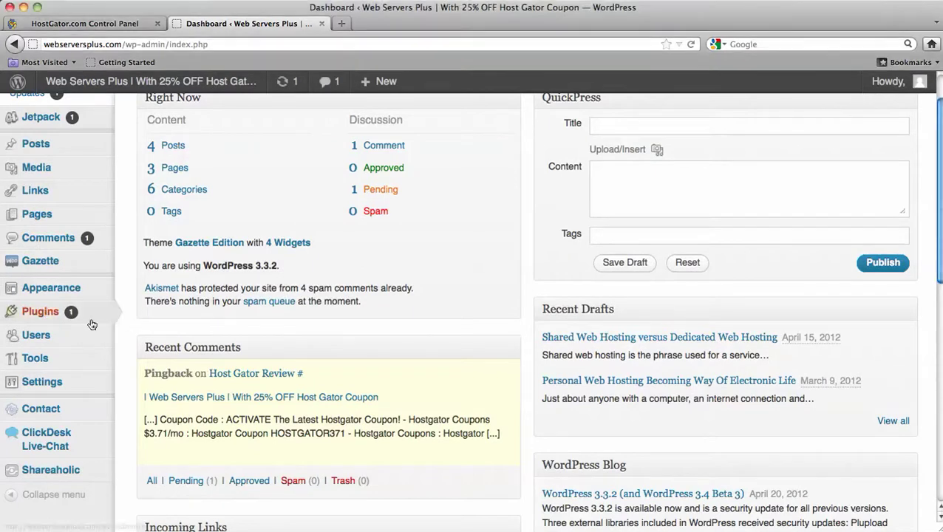
pyautogui.moveTo(50, 319)
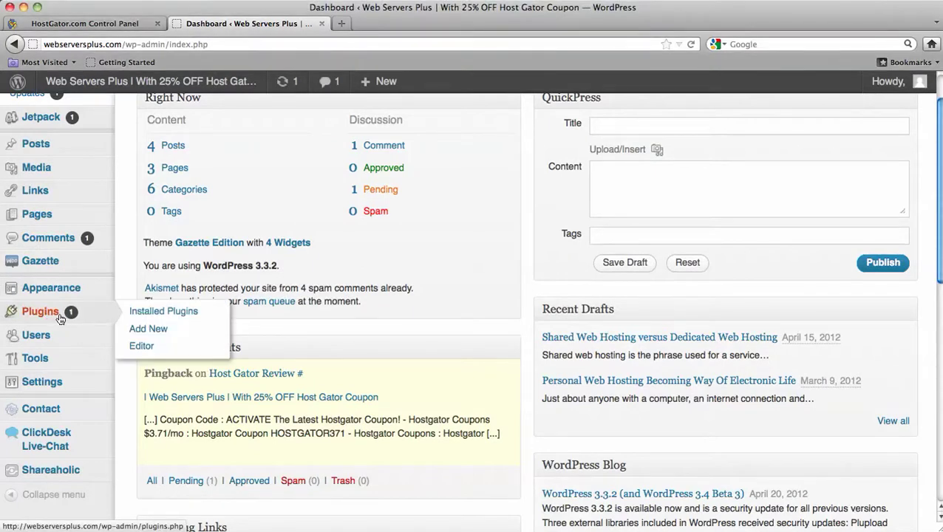
pyautogui.click(155, 329)
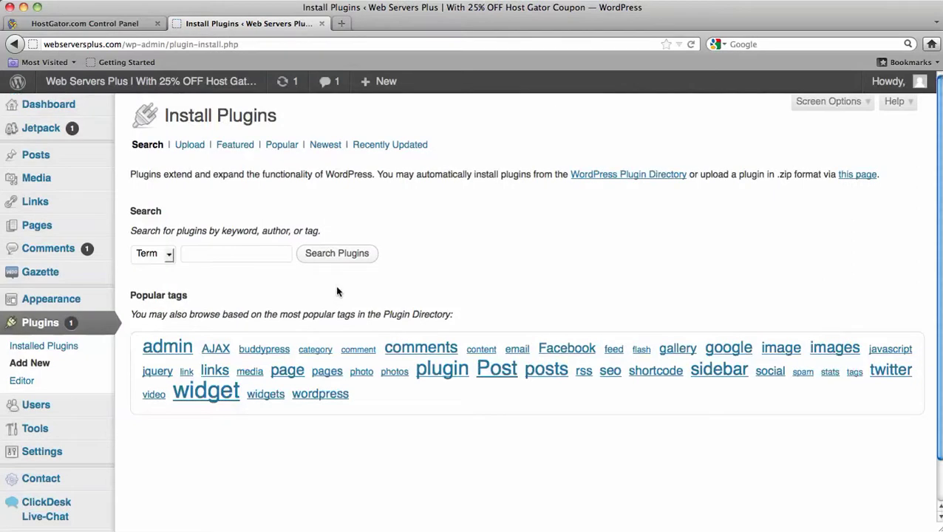
pyautogui.click(259, 260)
pyautogui.write('google font')
pyautogui.press('Return')
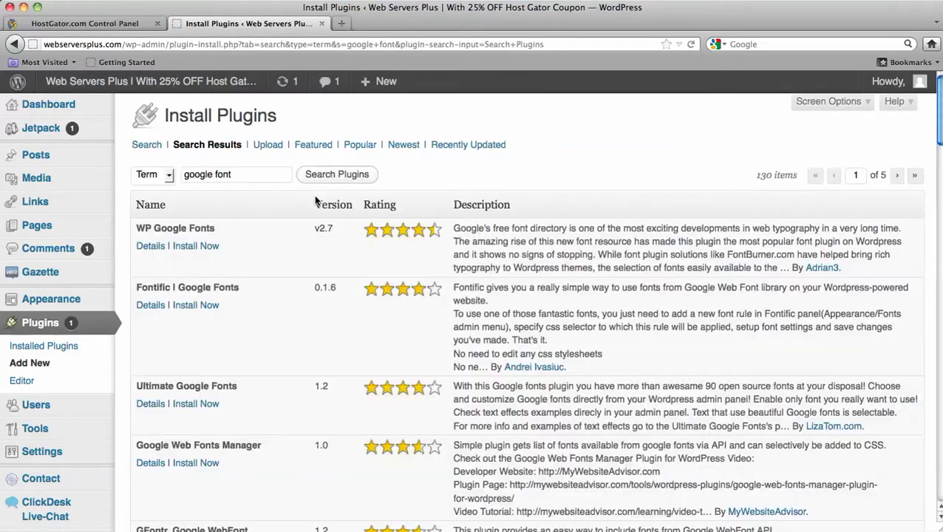
# - Install the WP Google Fonts v2.7 plugin from the search results and activate it
pyautogui.click(211, 246)
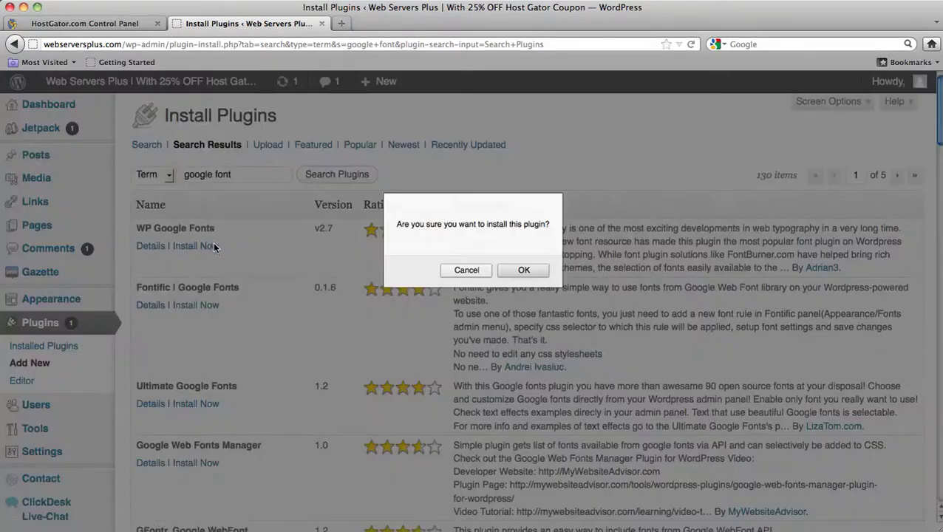
pyautogui.click(516, 270)
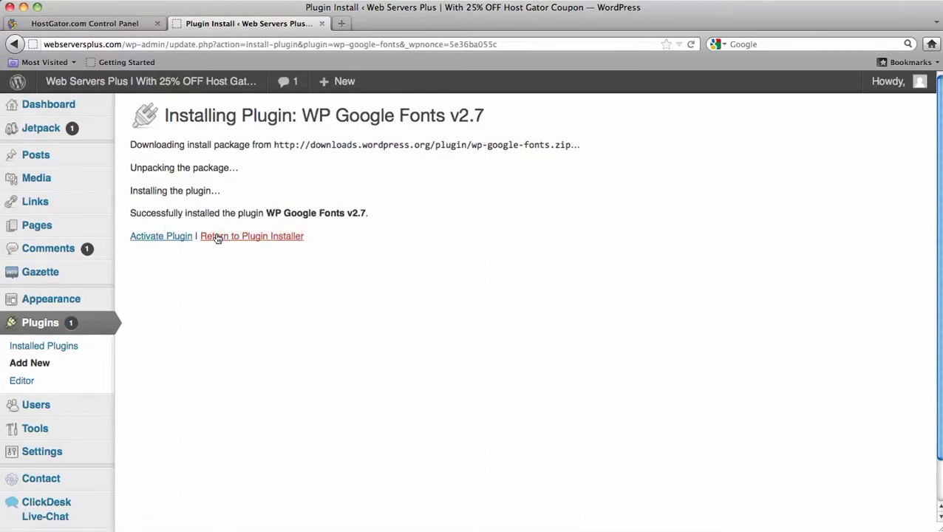
pyautogui.click(177, 237)
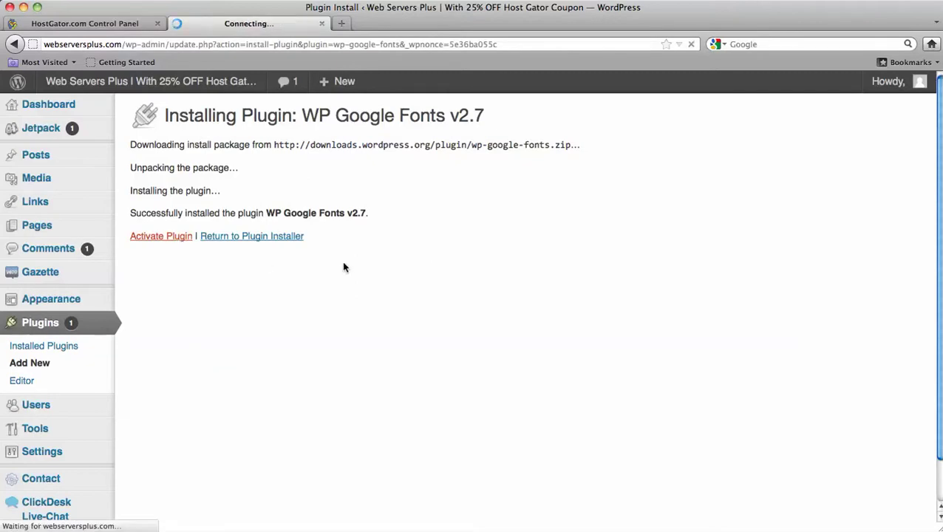
# - Deactivate the WP Google Fonts plugin and delete its files from the site
pyautogui.scroll(-15, 343, 266)
pyautogui.scroll(-2, 344, 265)
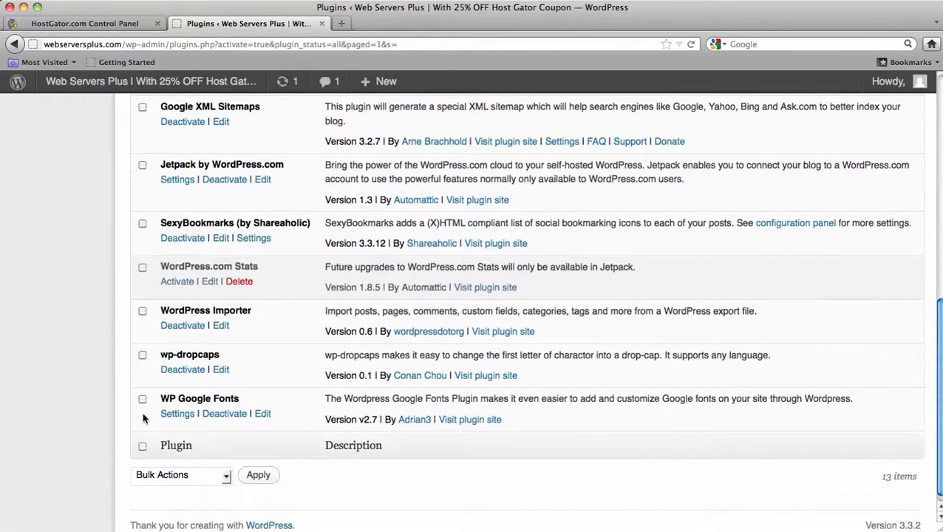
pyautogui.click(238, 418)
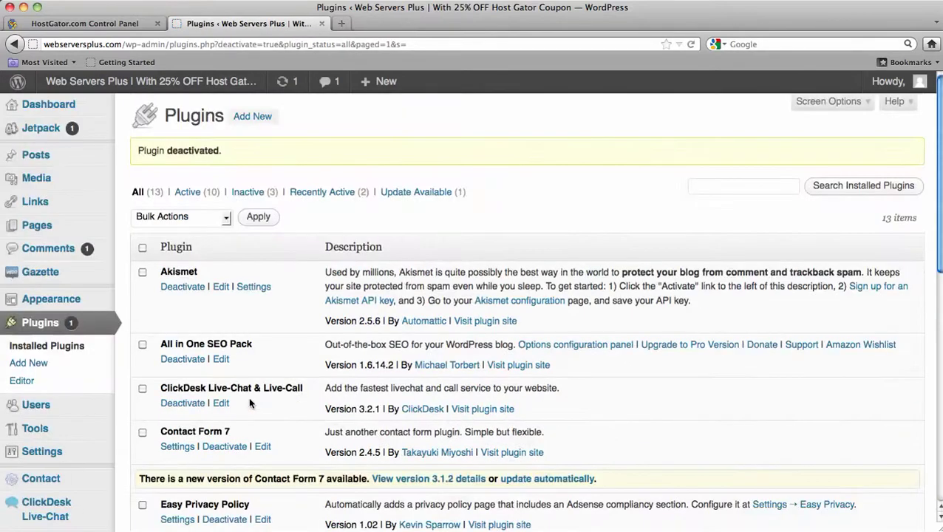
pyautogui.scroll(-10, 248, 396)
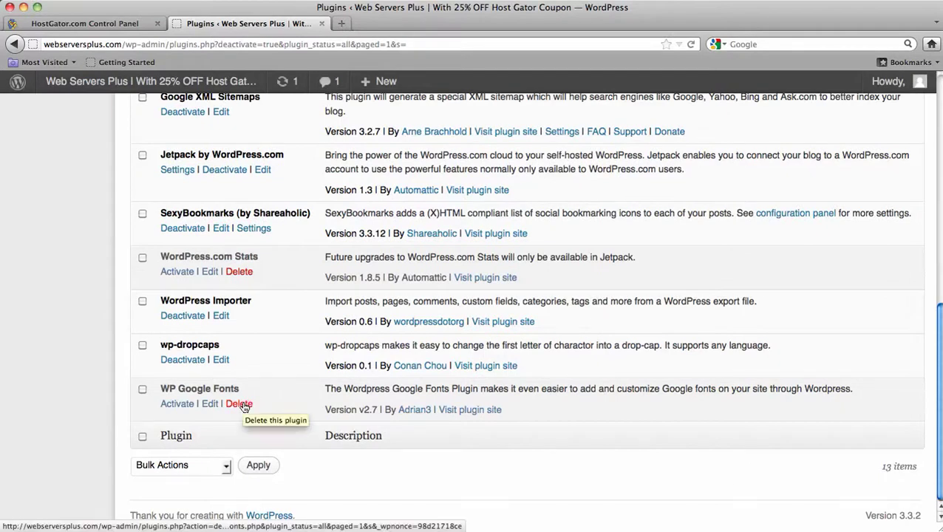
pyautogui.click(245, 405)
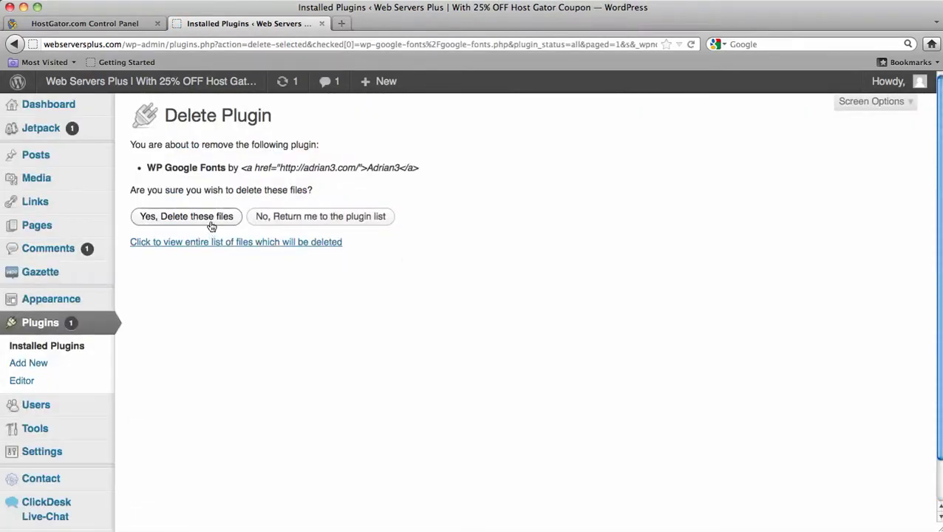
pyautogui.click(212, 225)
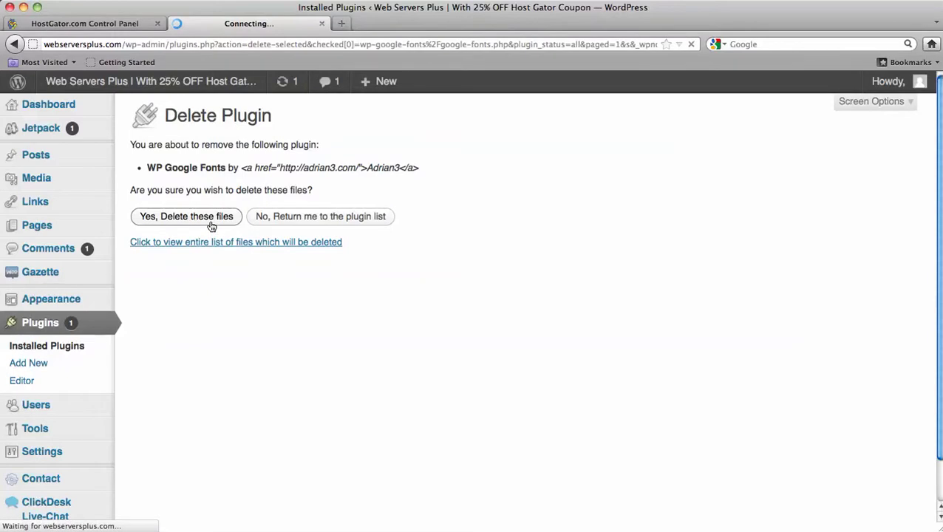
pyautogui.scroll(-10, 232, 263)
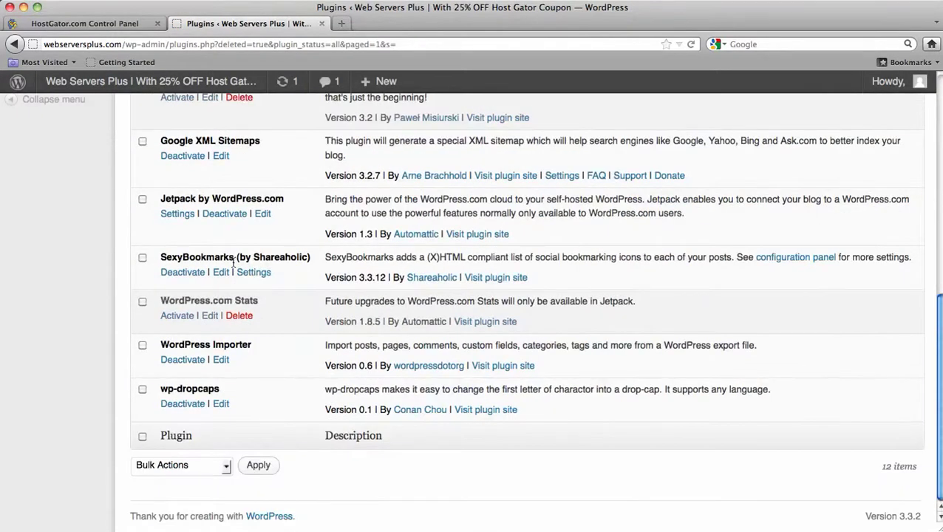
pyautogui.scroll(10, 234, 263)
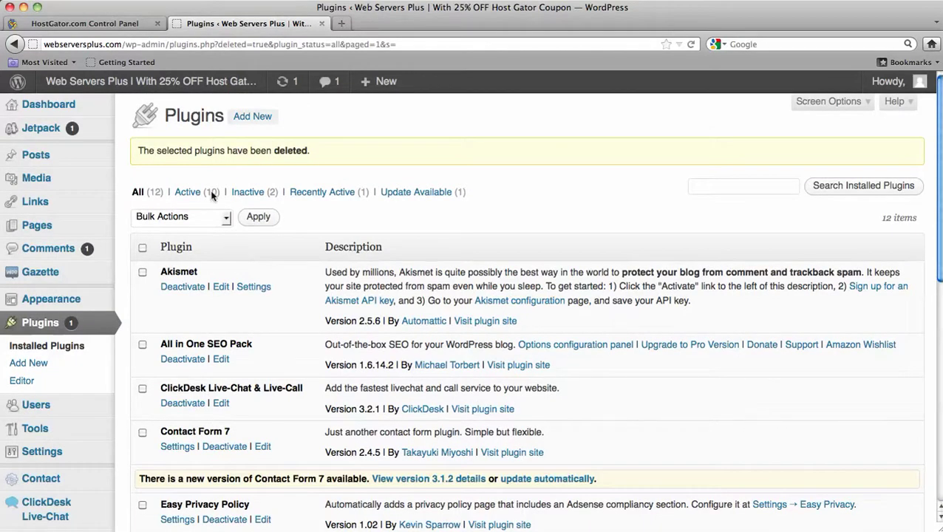
# - Switch to the HostGator control panel and open the File Manager at Web Root (public_html/www)
pyautogui.click(88, 24)
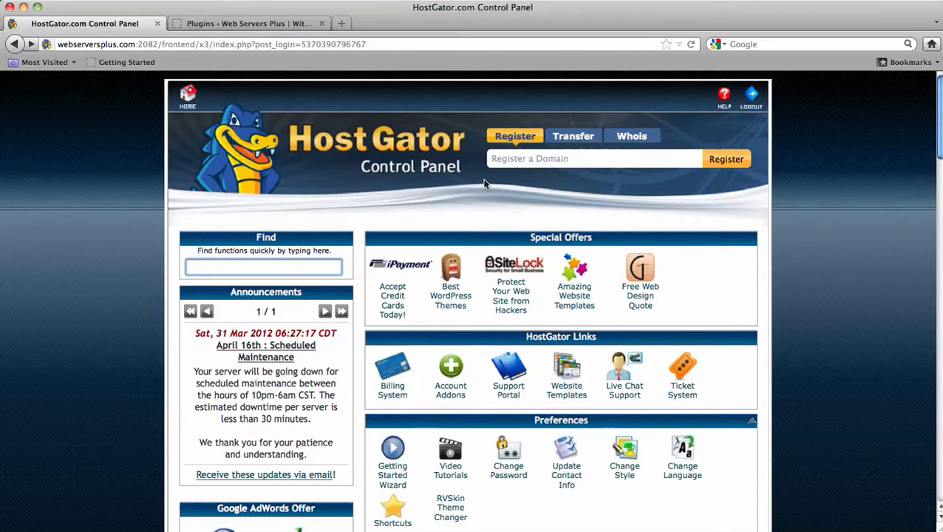
pyautogui.scroll(-3, 499, 208)
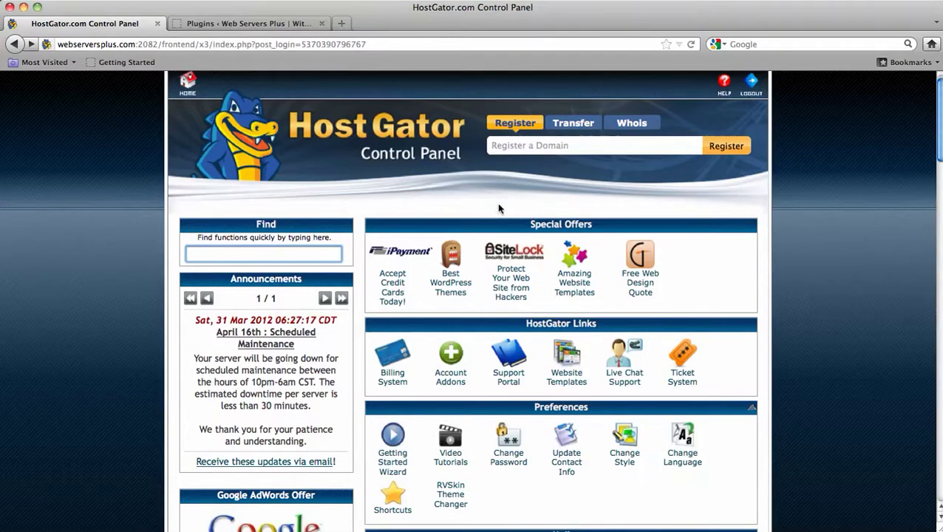
pyautogui.scroll(-10, 499, 208)
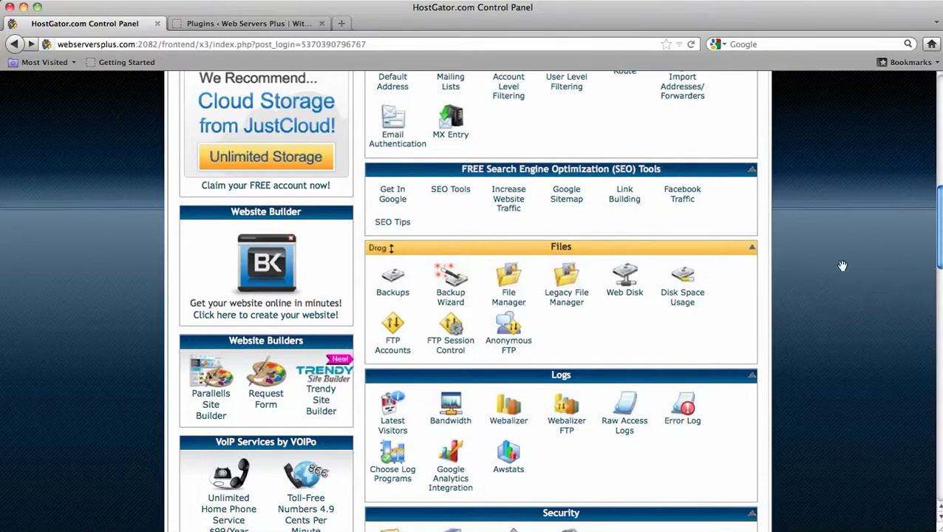
pyautogui.press('super+plus')
pyautogui.press('super+plus')
pyautogui.scroll(-1, 501, 296)
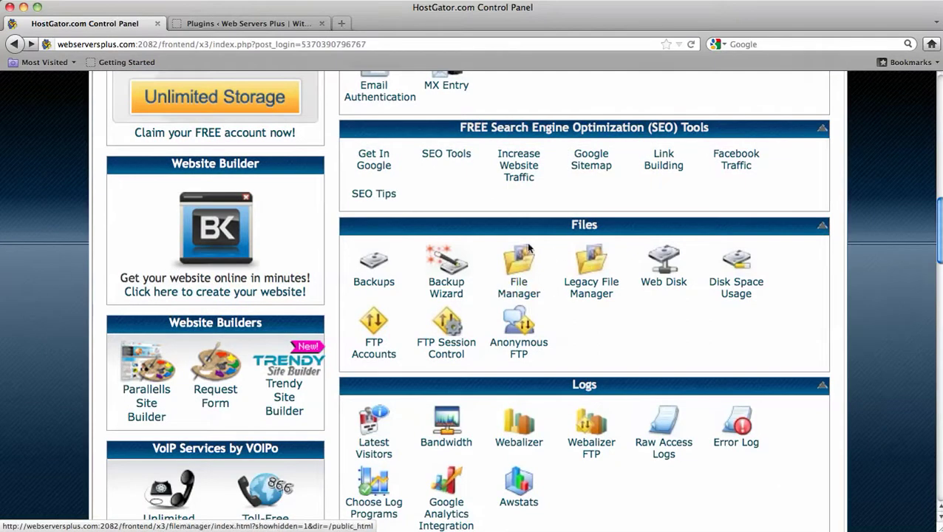
pyautogui.click(525, 296)
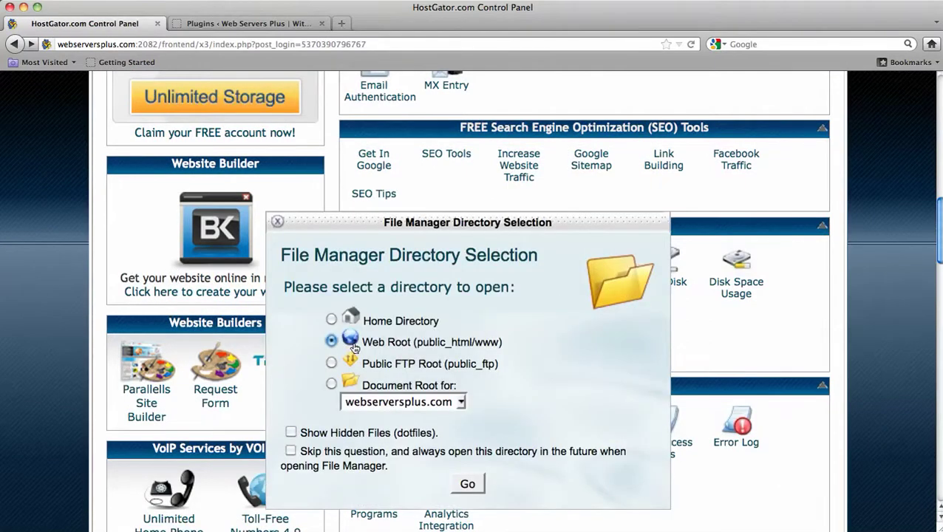
pyautogui.click(467, 484)
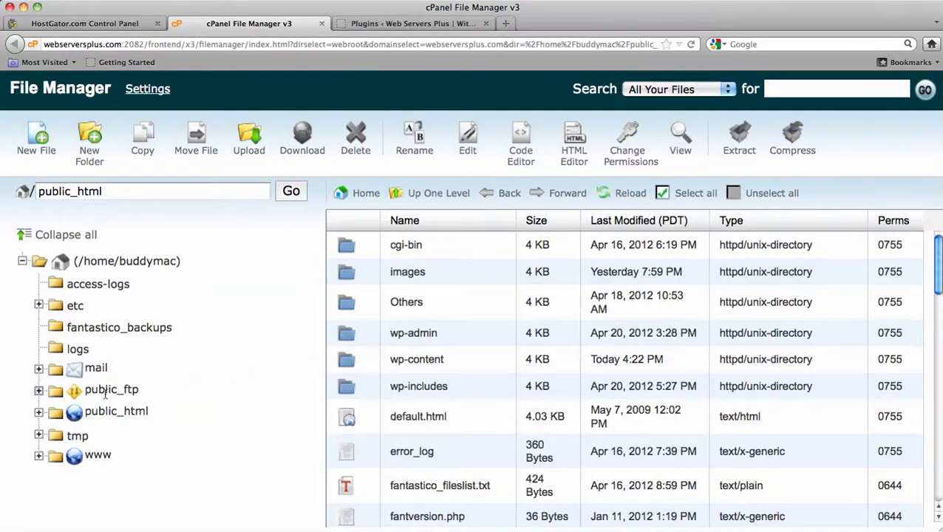
# - Expand public_html in the folder tree, open its wp-content/plugins folder and look through the plugin folders
pyautogui.click(72, 415)
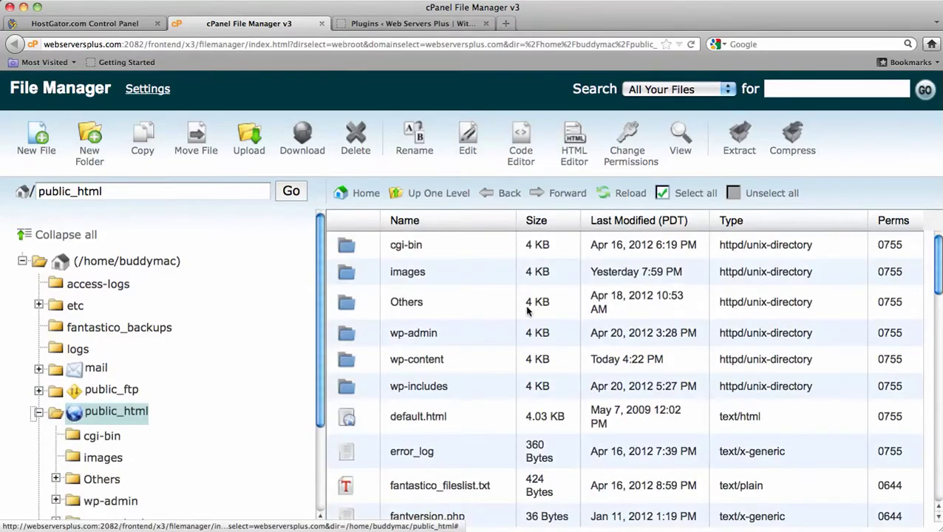
pyautogui.scroll(-1, 526, 310)
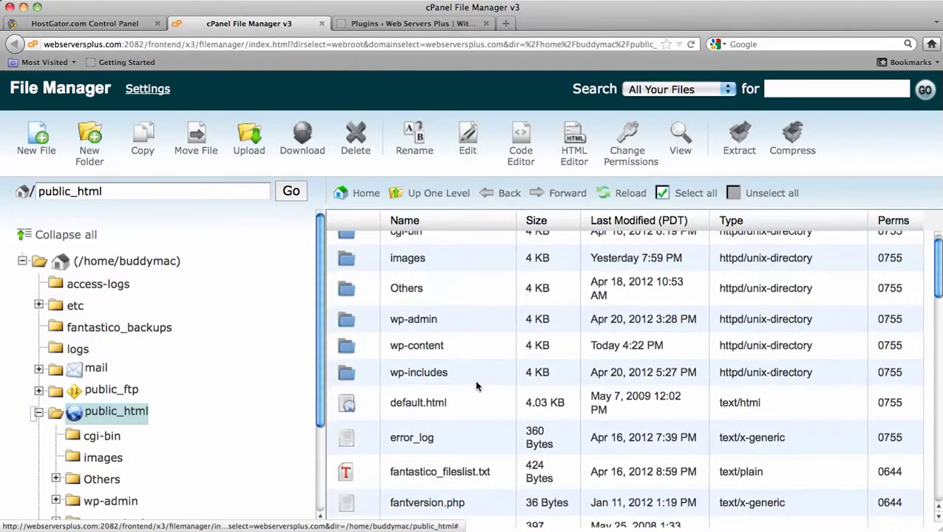
pyautogui.click(345, 352)
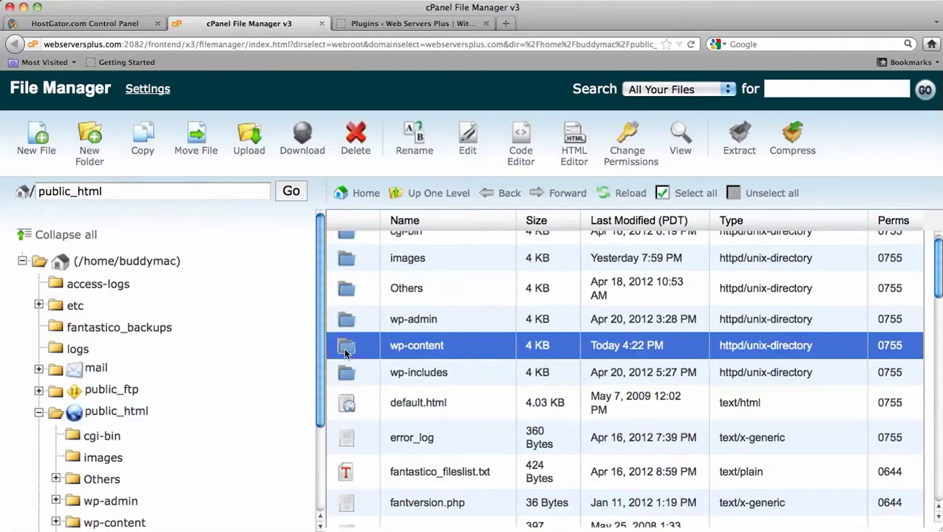
pyautogui.doubleClick(442, 347)
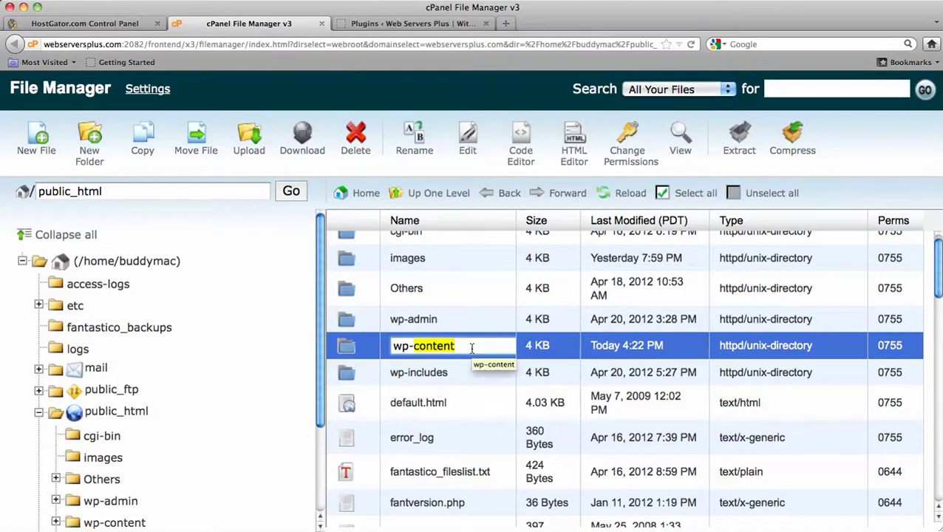
pyautogui.click(469, 348)
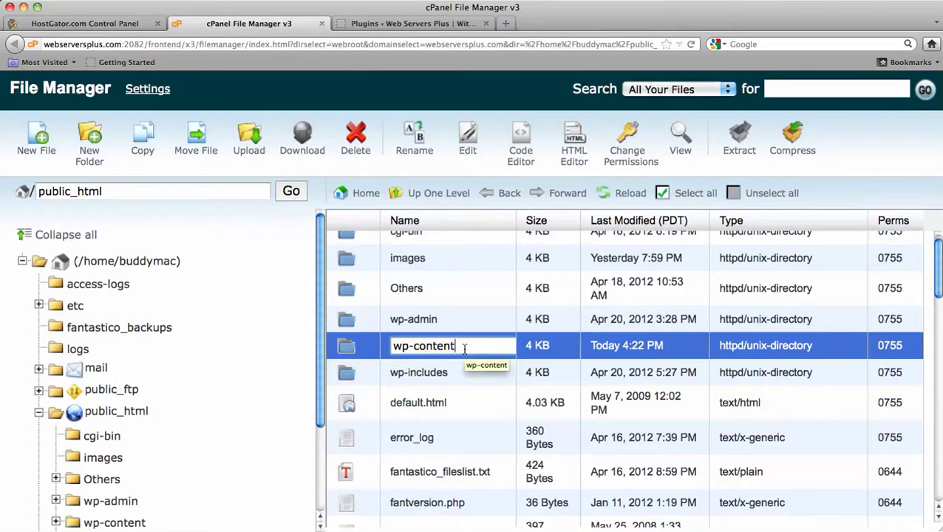
pyautogui.doubleClick(347, 355)
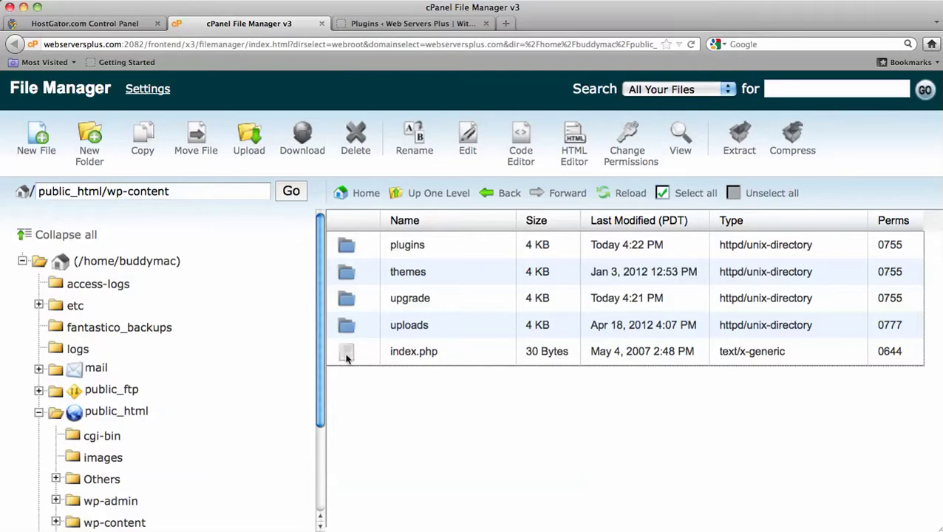
pyautogui.click(347, 357)
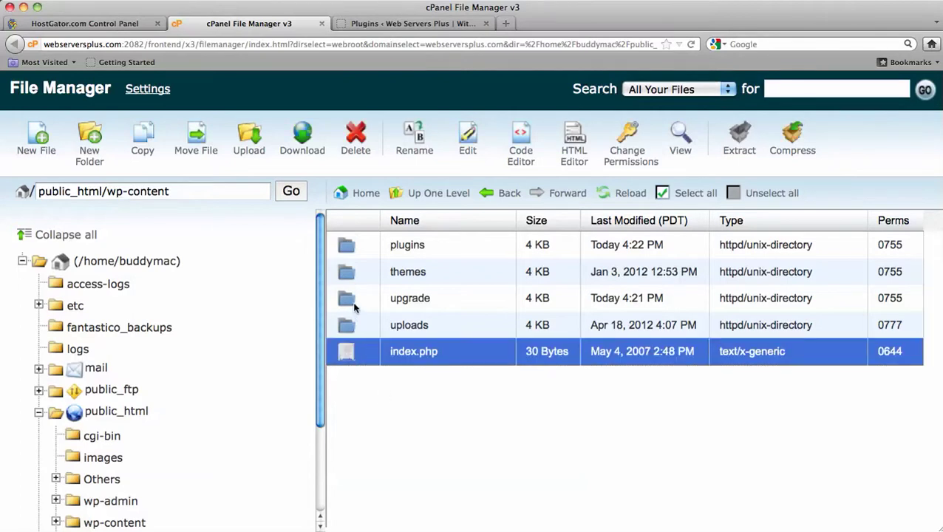
pyautogui.doubleClick(347, 252)
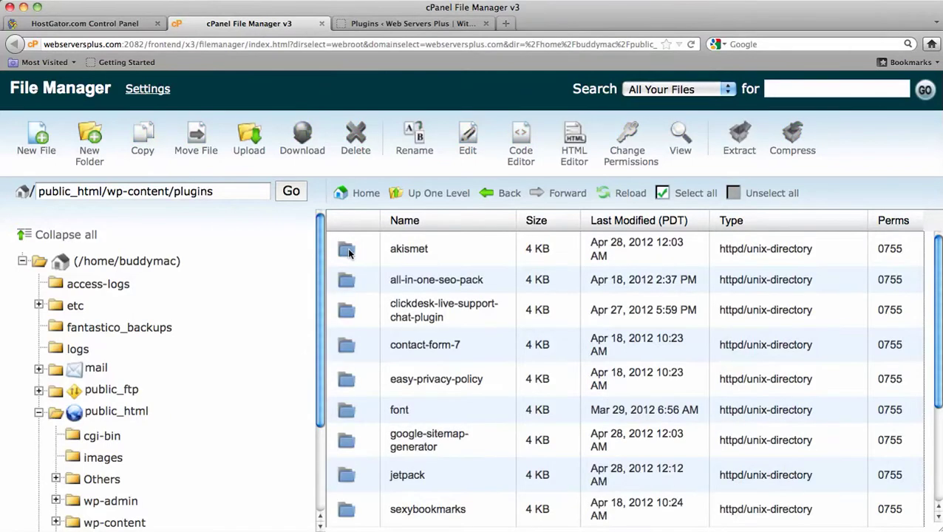
pyautogui.scroll(-5, 369, 266)
pyautogui.scroll(5, 411, 282)
# - Open google.com in a new browser tab
pyautogui.click(368, 25)
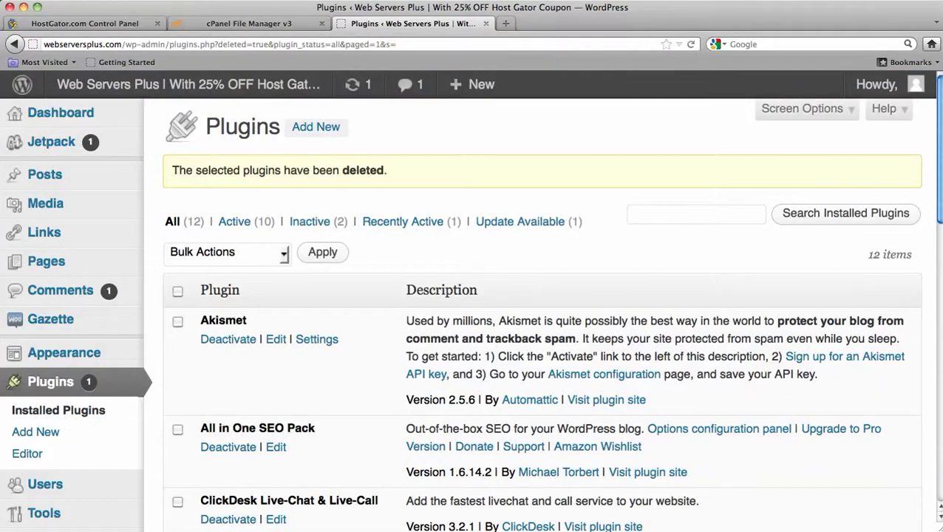
pyautogui.click(420, 44)
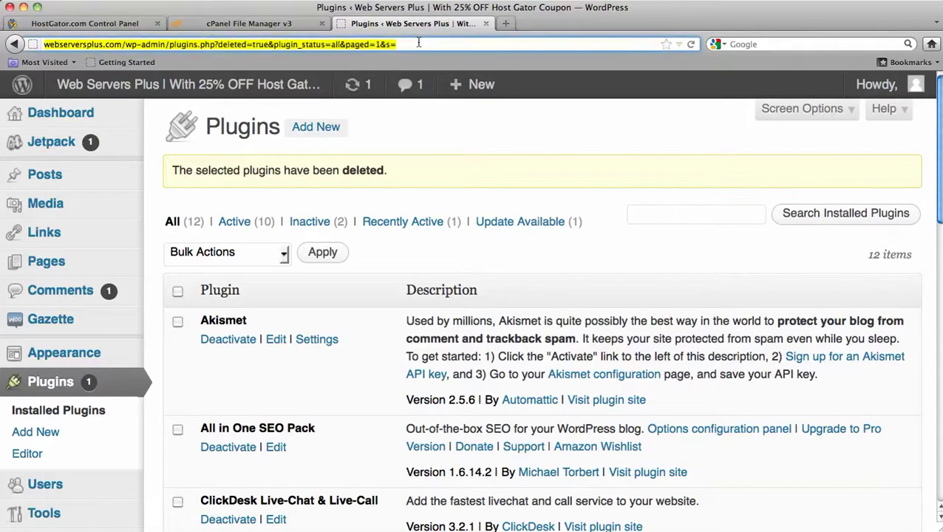
pyautogui.press('super+t')
pyautogui.write('google.com')
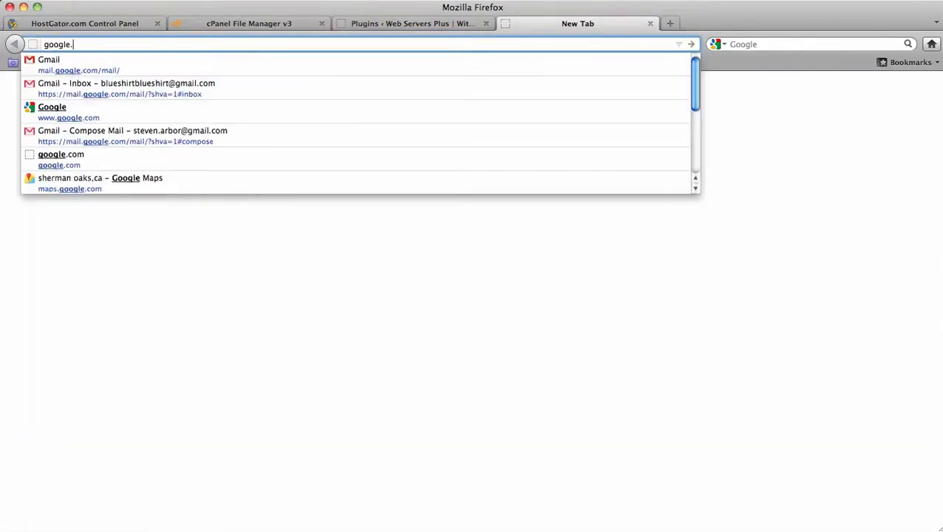
pyautogui.press('Return')
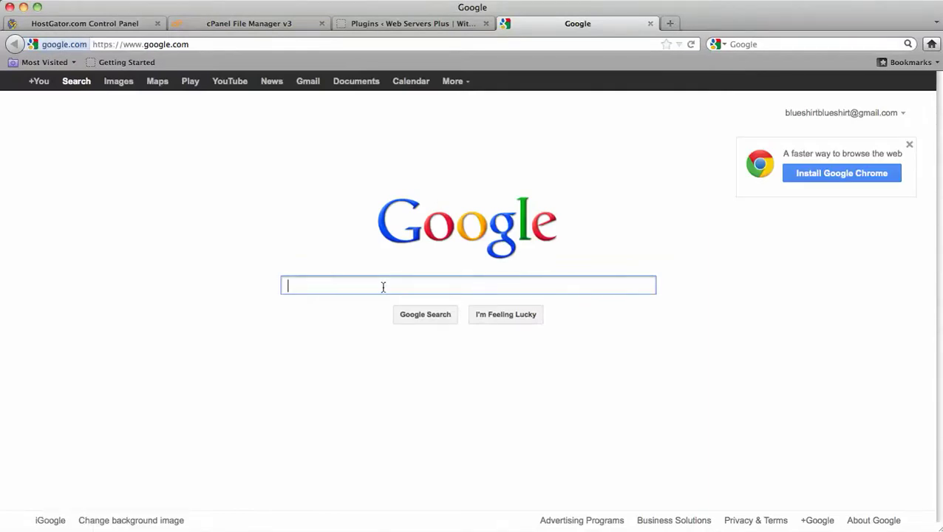
# - Search Google for "google font wordpress" and open the WP Google Fonts page in the WordPress.org plugin directory
pyautogui.write('google font word')
pyautogui.press('Down')
pyautogui.press('Return')
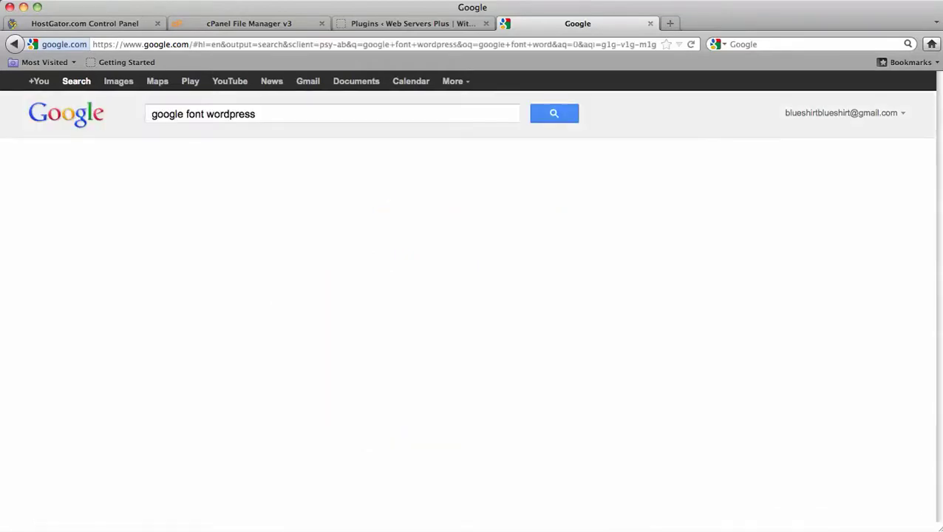
pyautogui.click(277, 115)
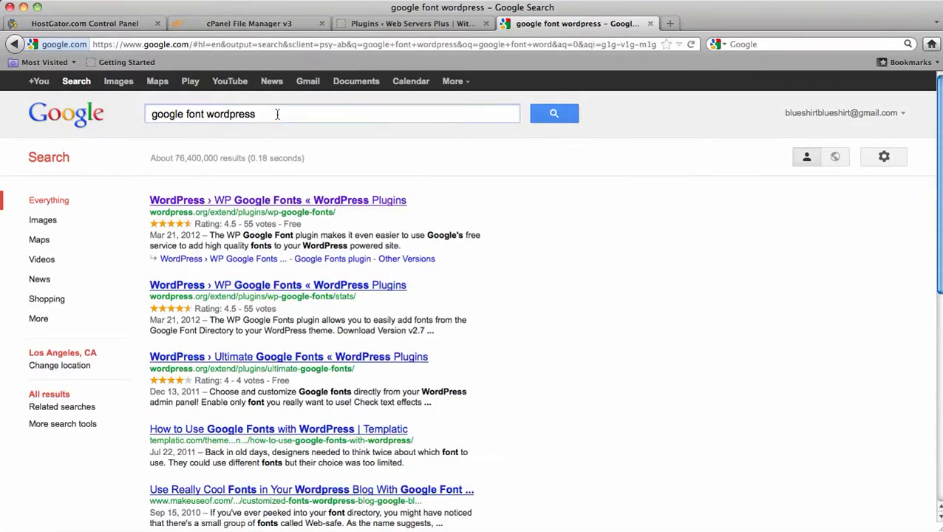
pyautogui.click(272, 200)
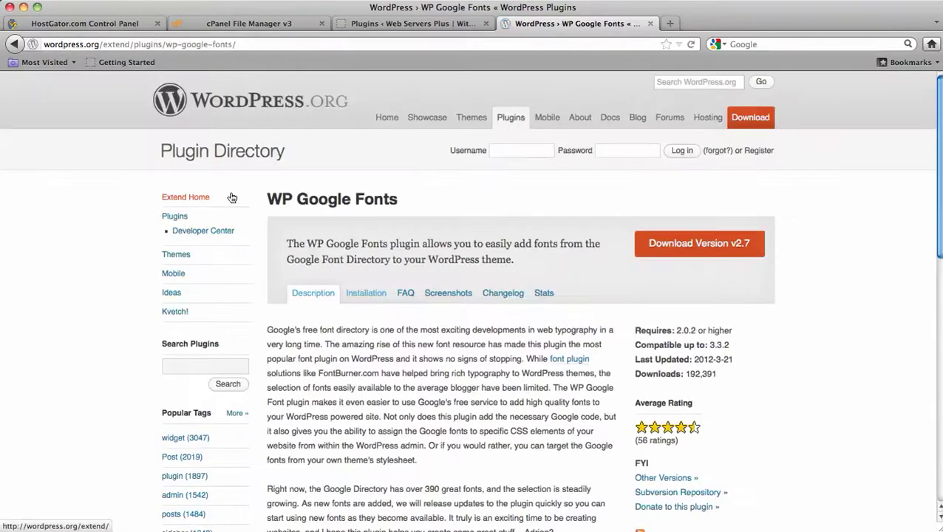
# - Download version 2.7 of the WP Google Fonts plugin, save wp-google-fonts.zip and close the downloads window
pyautogui.scroll(-1, 488, 214)
pyautogui.click(659, 226)
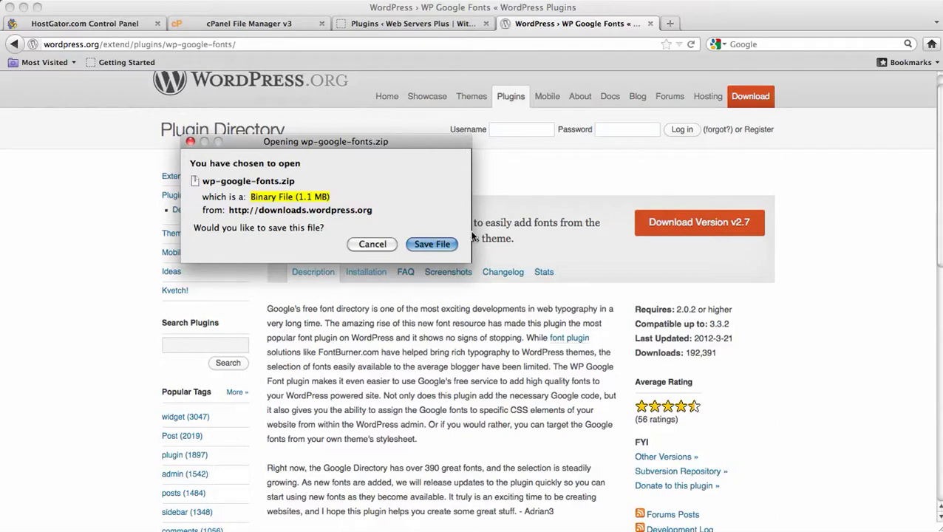
pyautogui.click(432, 243)
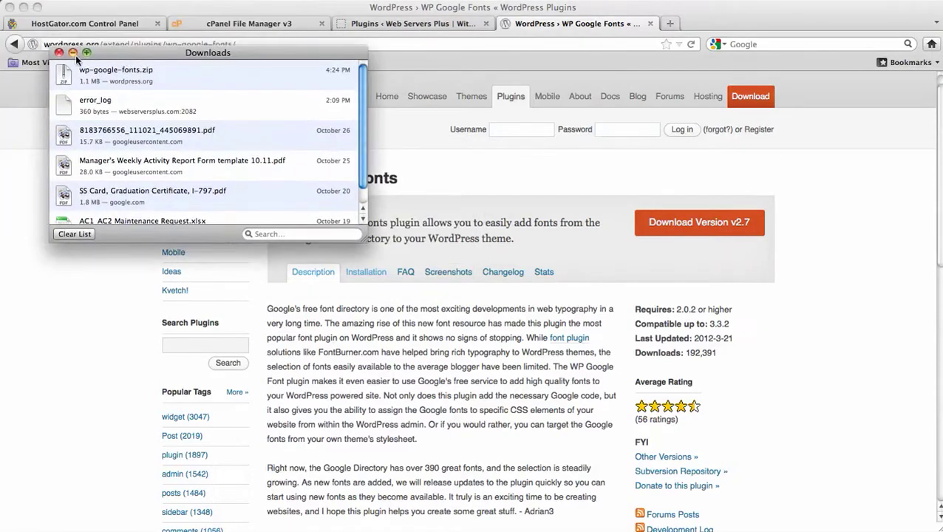
pyautogui.click(59, 53)
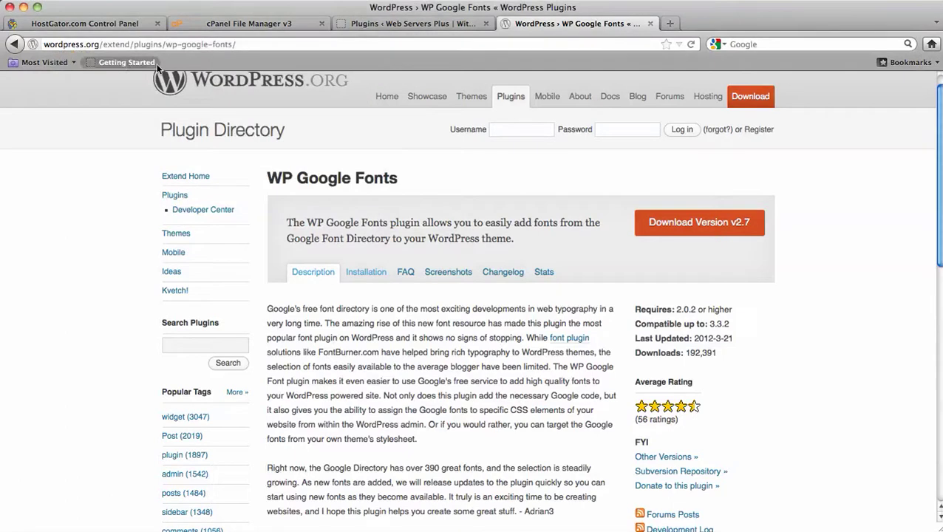
# - Switch to the cPanel File Manager and open public_html, its wp-content folder and the plugins folder inside it
pyautogui.click(227, 26)
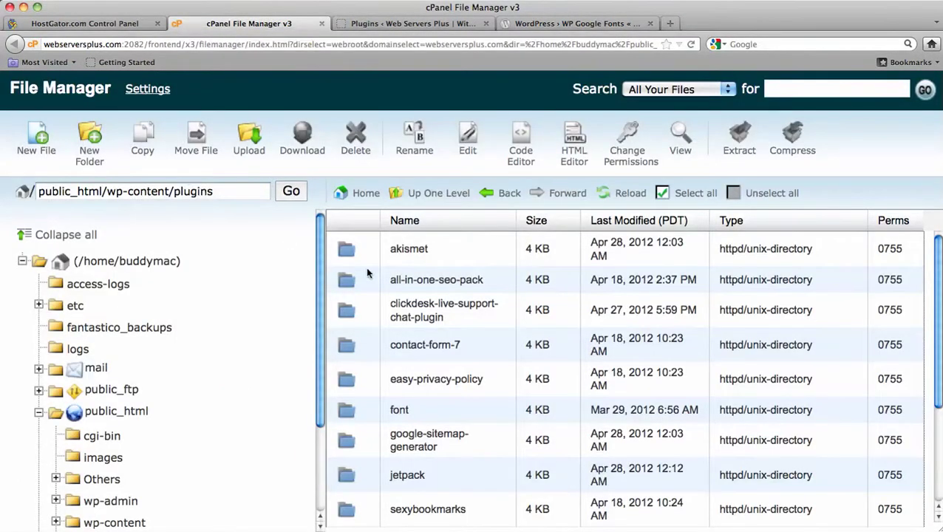
pyautogui.scroll(-1, 377, 274)
pyautogui.scroll(1, 397, 276)
pyautogui.scroll(-1, 397, 276)
pyautogui.scroll(-1, 399, 294)
pyautogui.scroll(2, 364, 317)
pyautogui.scroll(-2, 267, 387)
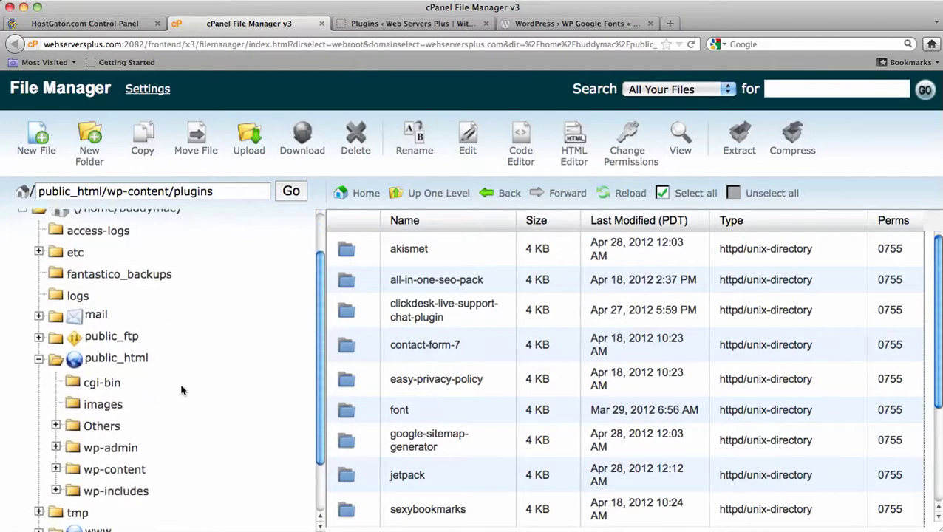
pyautogui.click(135, 362)
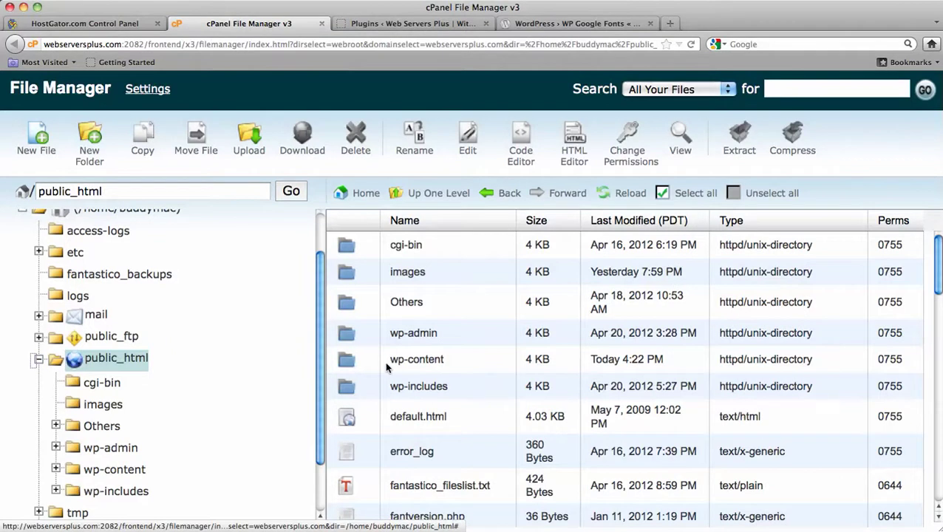
pyautogui.doubleClick(349, 362)
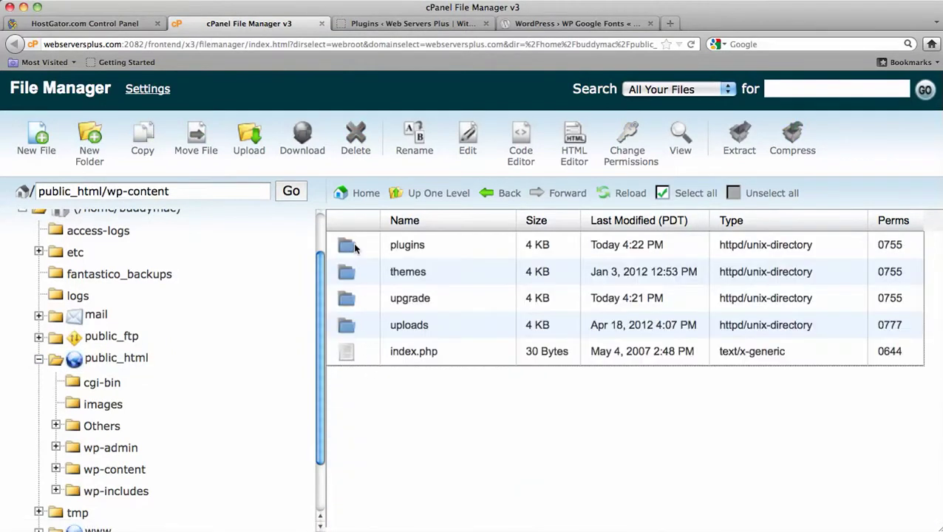
pyautogui.doubleClick(349, 247)
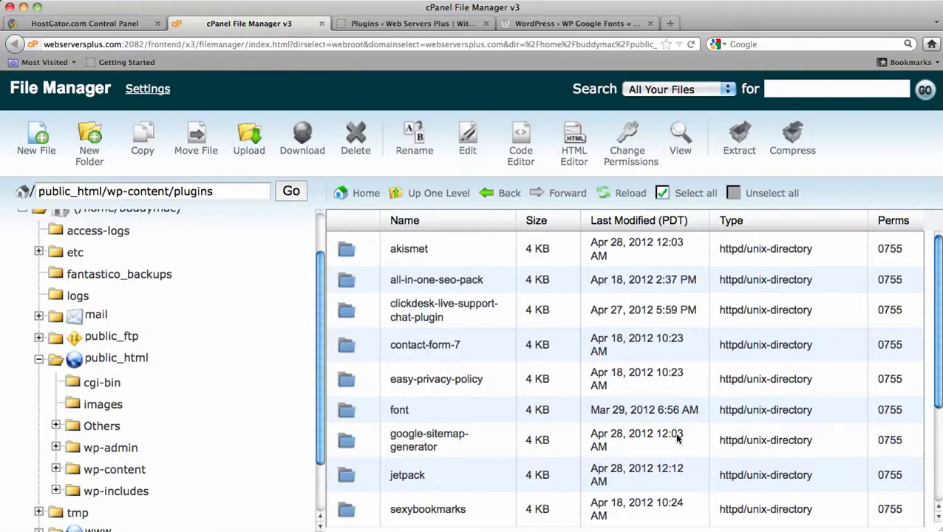
pyautogui.moveTo(216, 198); pyautogui.dragTo(36, 190)
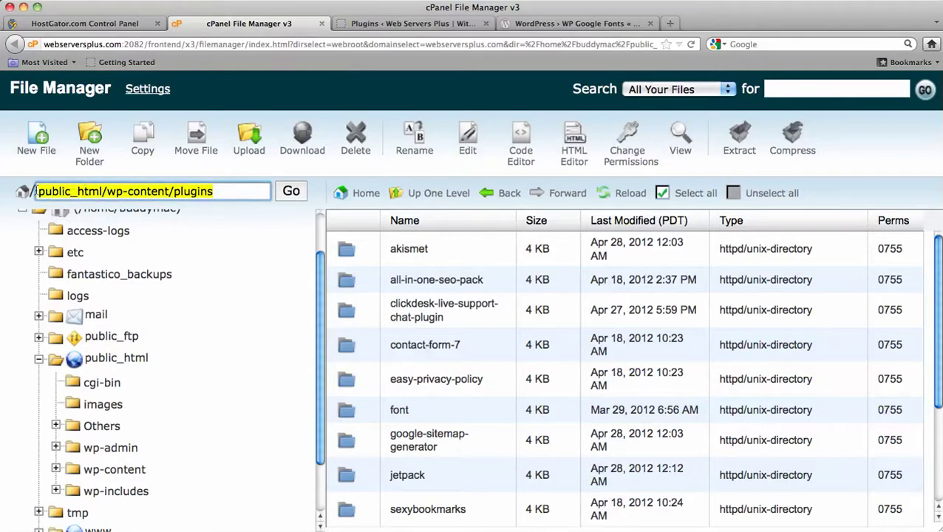
pyautogui.click(214, 192)
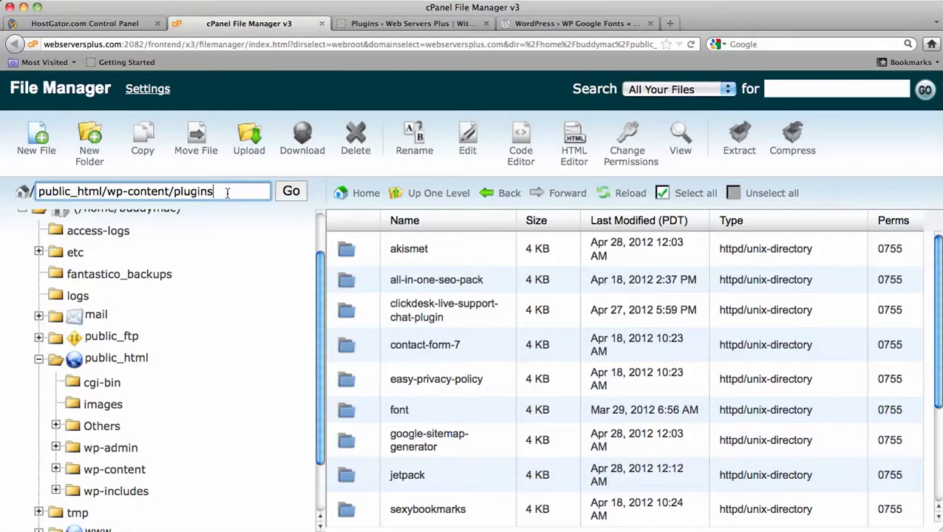
# - Upload wp-google-fonts.zip to the public_html/wp-content/plugins folder
pyautogui.click(249, 139)
pyautogui.click(484, 188)
pyautogui.moveTo(513, 152); pyautogui.dragTo(508, 265)
pyautogui.click(471, 294)
pyautogui.click(604, 315)
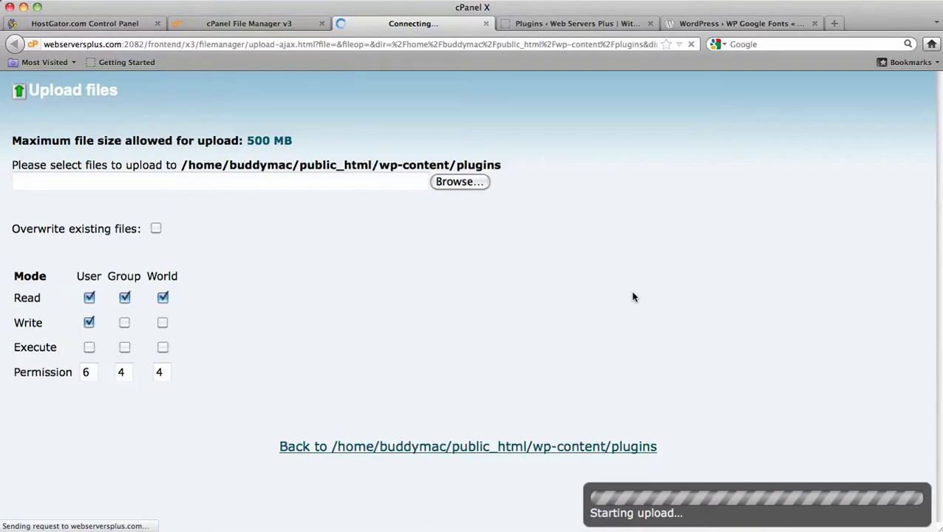
# - Reload the plugins folder listing in the File Manager and check the progress of the zip upload
pyautogui.click(269, 26)
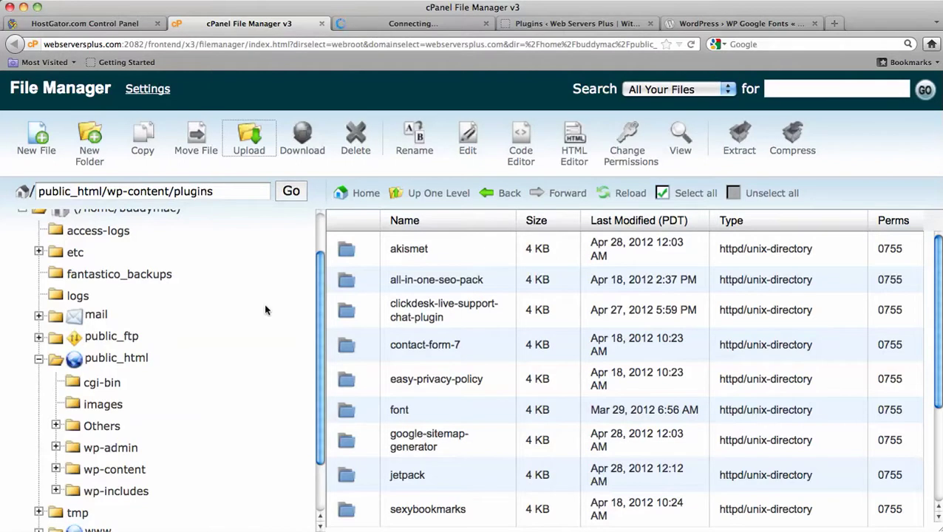
pyautogui.click(290, 193)
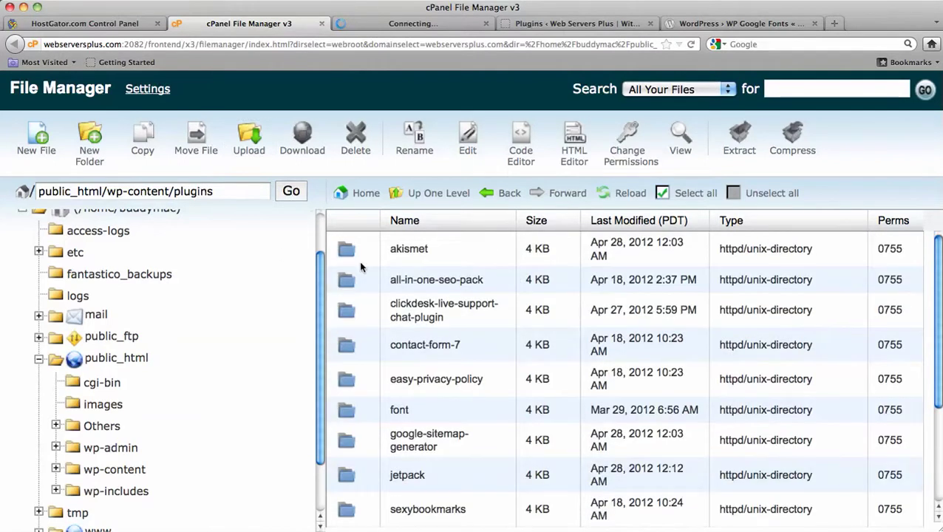
pyautogui.click(300, 195)
pyautogui.click(301, 197)
pyautogui.click(389, 30)
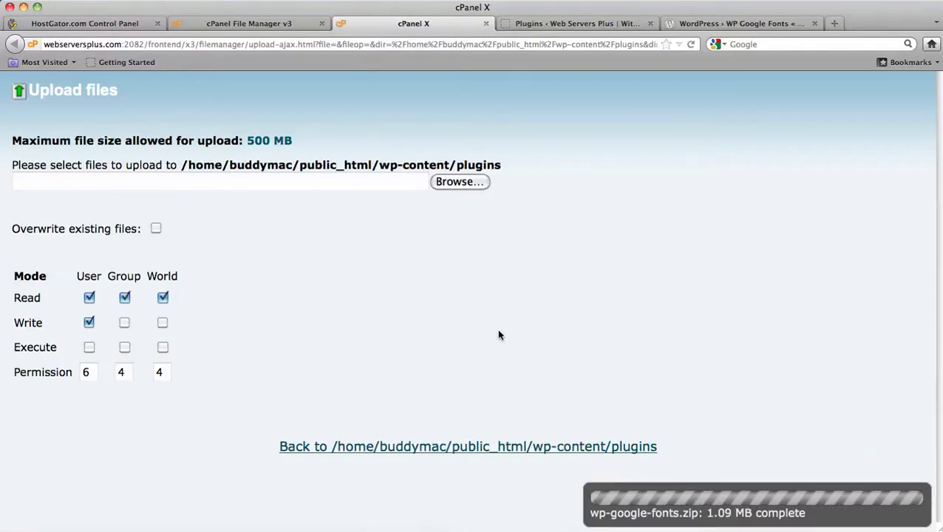
pyautogui.click(276, 25)
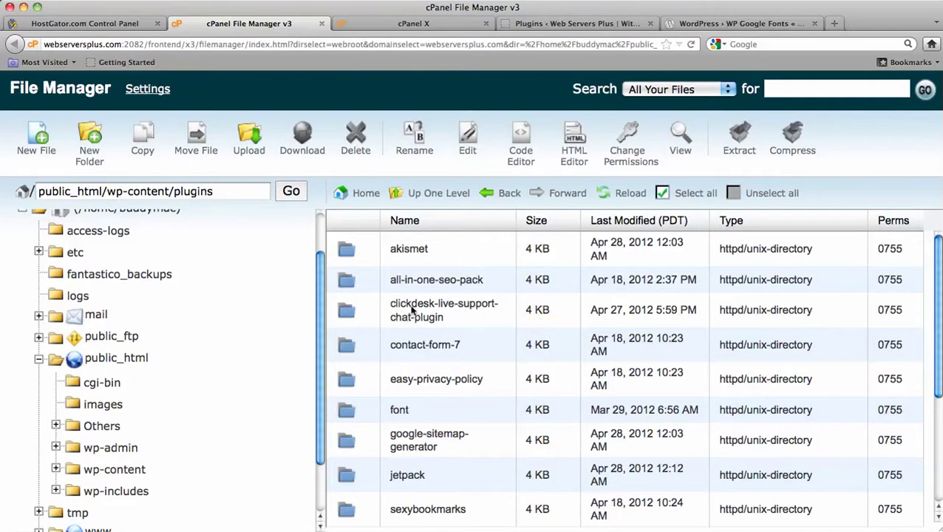
# - Extract wp-google-fonts.zip into /public_html/wp-content/plugins and close the extraction results
pyautogui.scroll(-5, 479, 310)
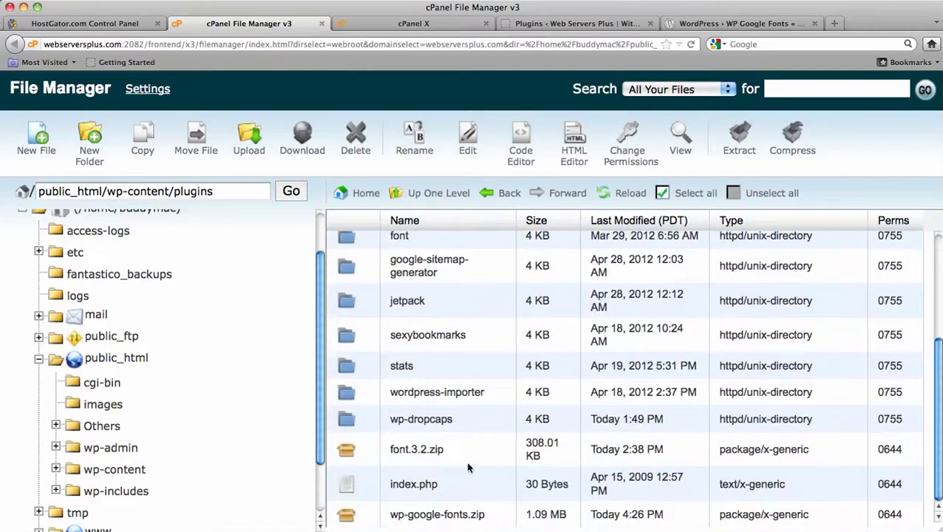
pyautogui.click(463, 519)
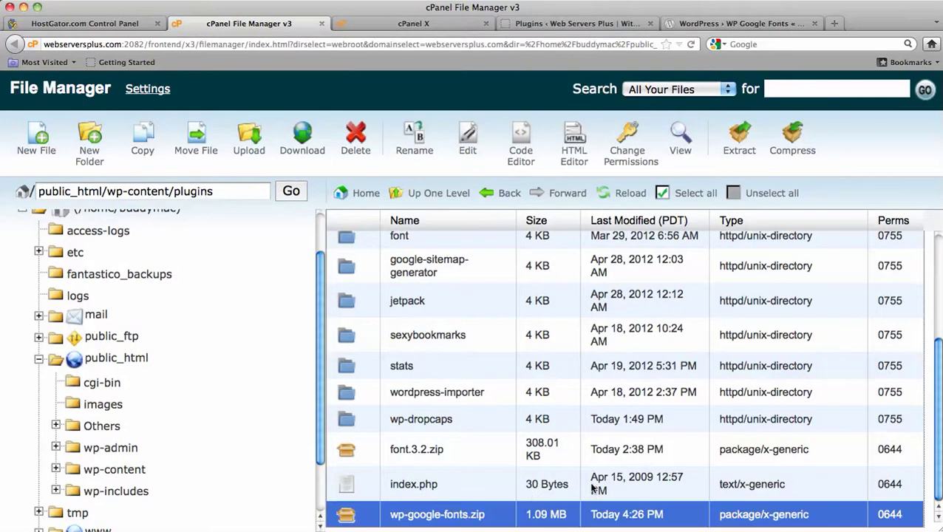
pyautogui.rightClick(481, 515)
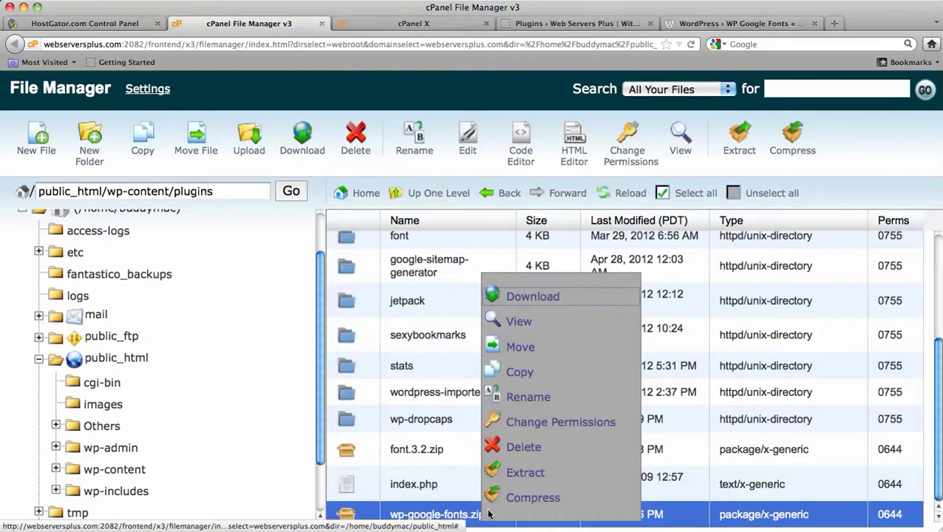
pyautogui.click(516, 480)
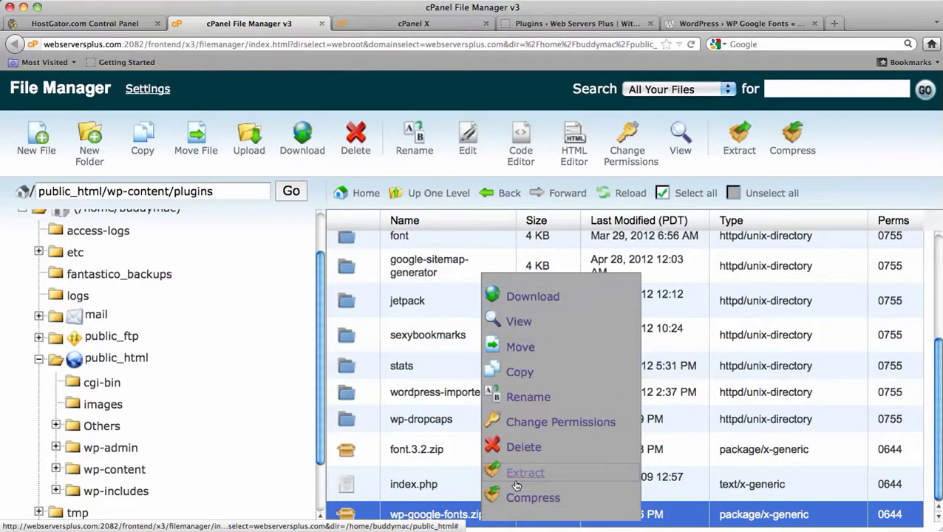
pyautogui.click(286, 454)
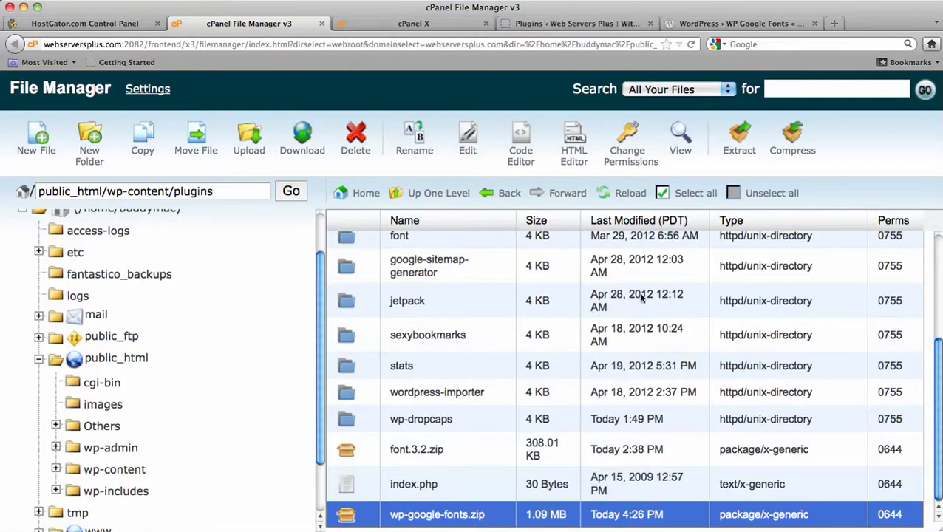
pyautogui.click(737, 135)
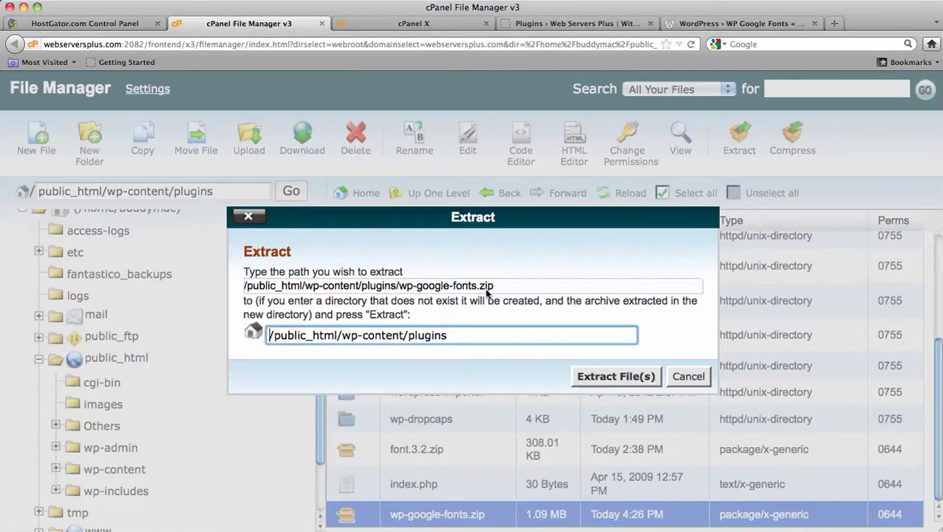
pyautogui.click(606, 375)
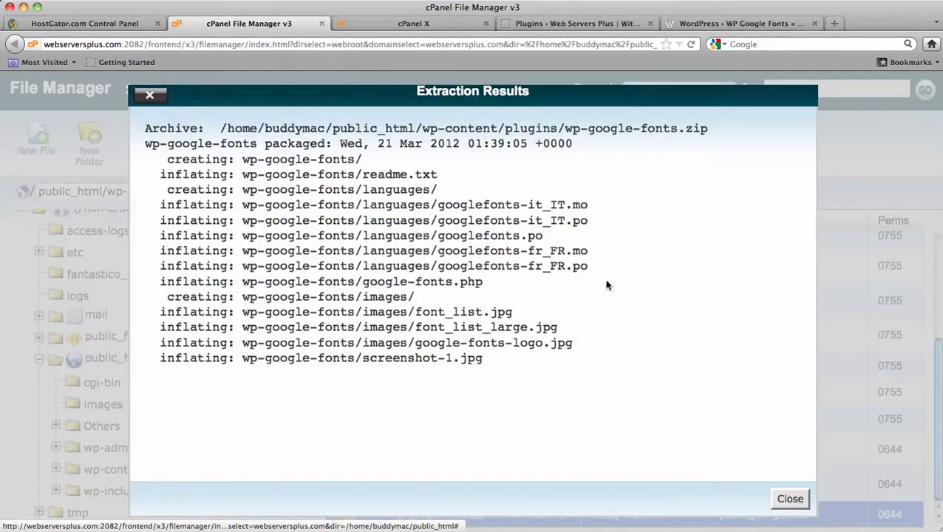
pyautogui.click(784, 503)
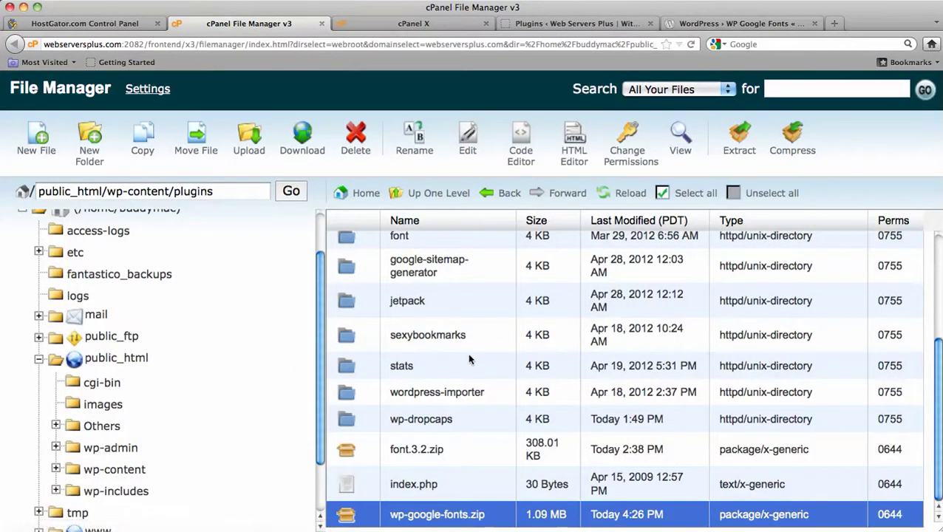
pyautogui.scroll(5, 468, 359)
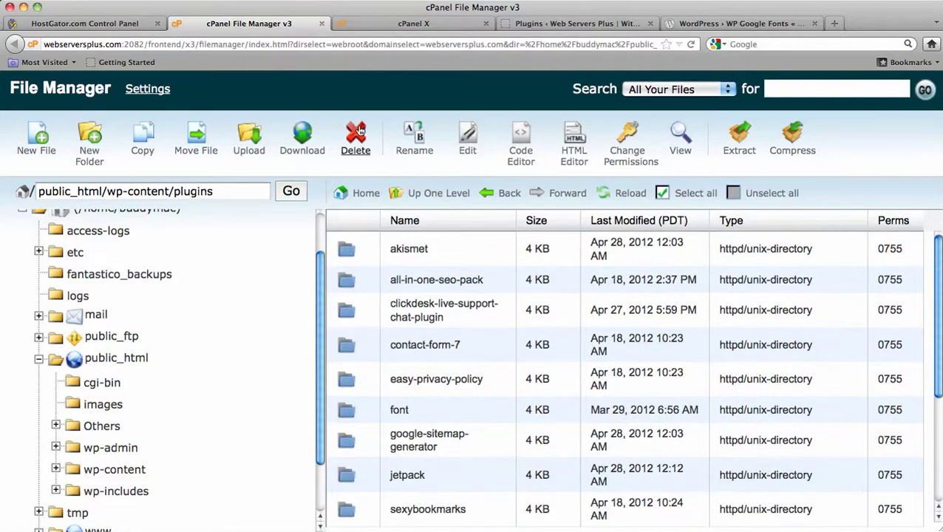
# - Switch to the WordPress dashboard, reload the installed plugins list and activate the WP Google Fonts plugin
pyautogui.click(560, 26)
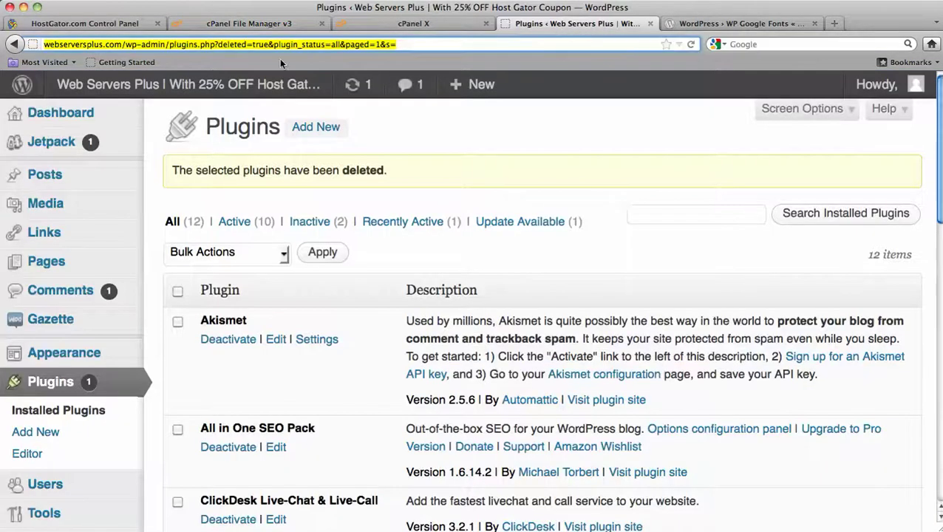
pyautogui.click(61, 392)
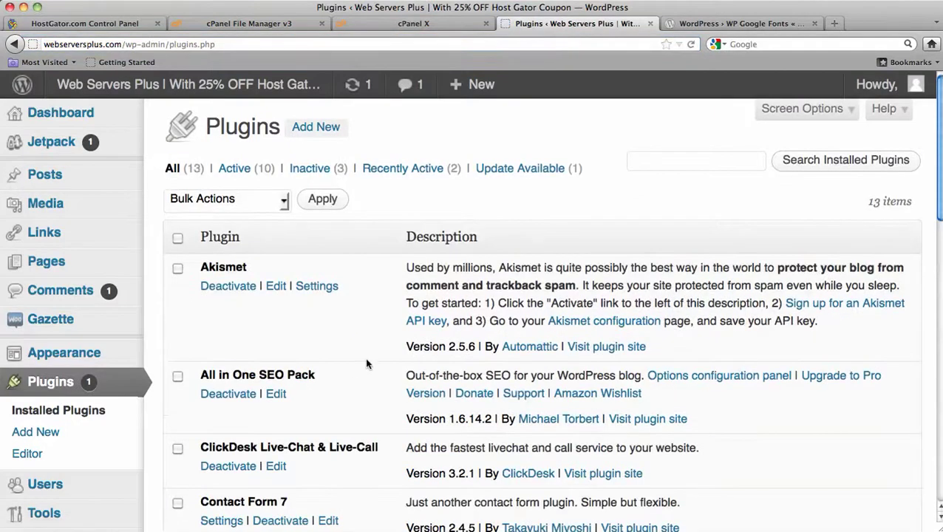
pyautogui.scroll(-15, 366, 362)
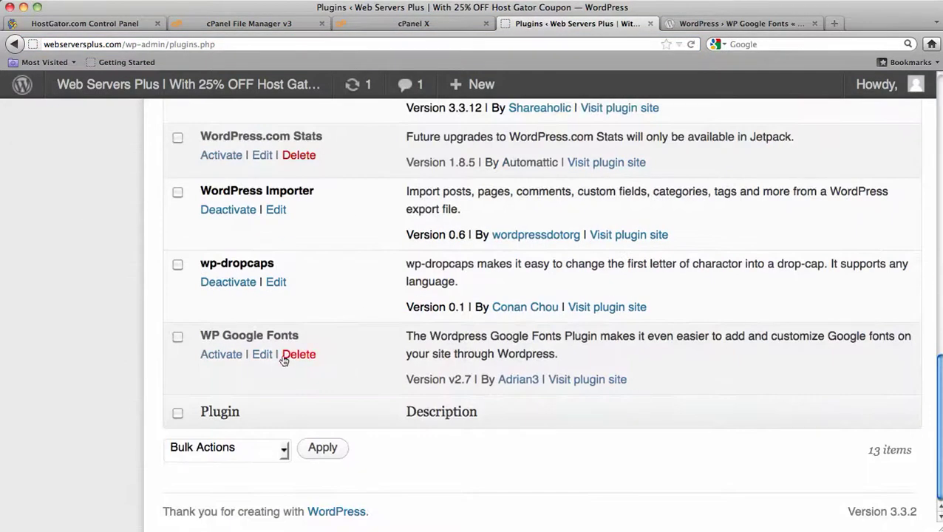
pyautogui.click(218, 357)
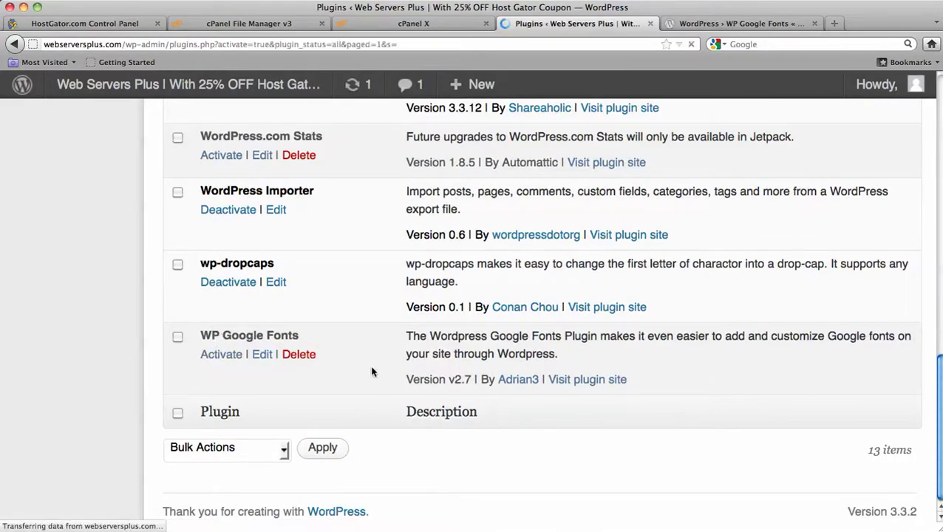
pyautogui.scroll(-15, 372, 371)
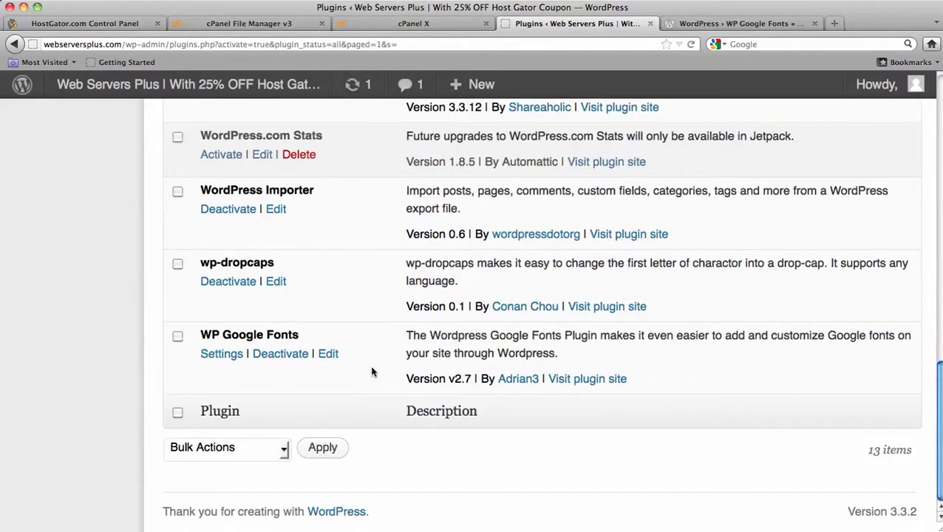
pyautogui.scroll(1, 371, 371)
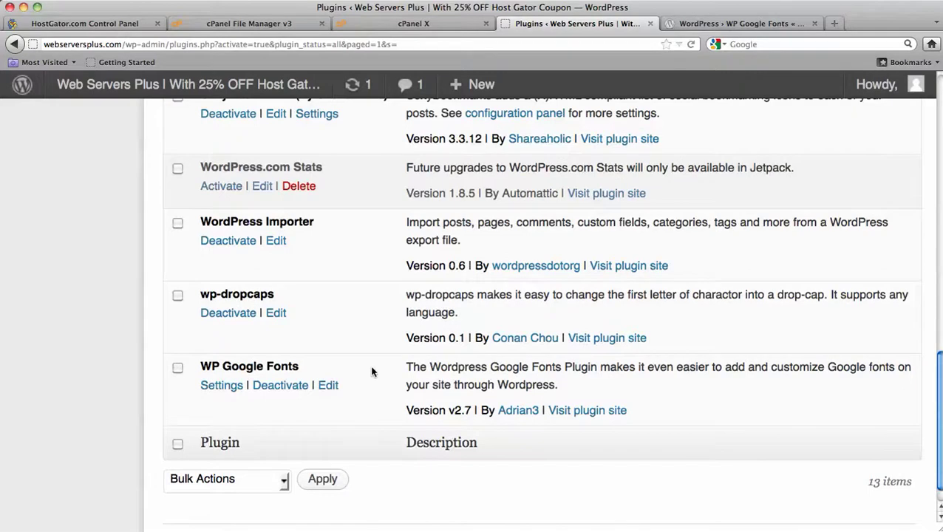
pyautogui.scroll(15, 371, 372)
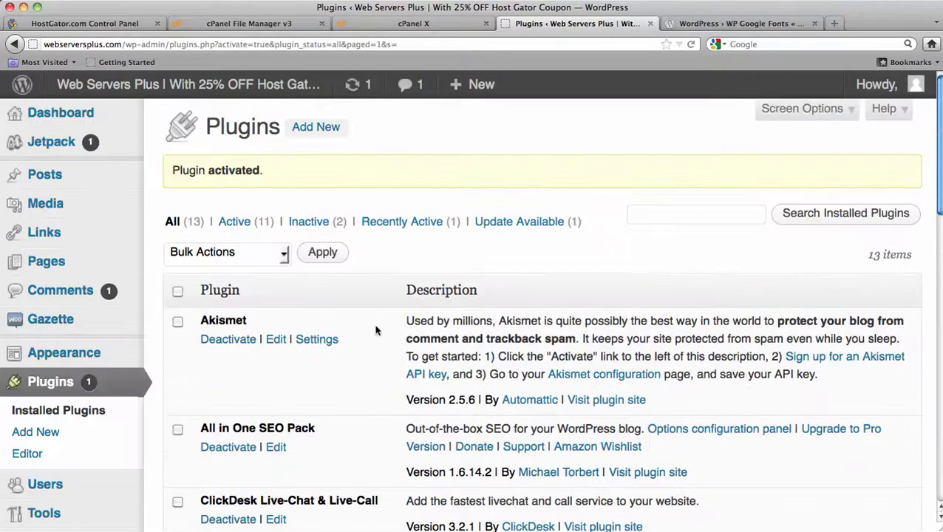